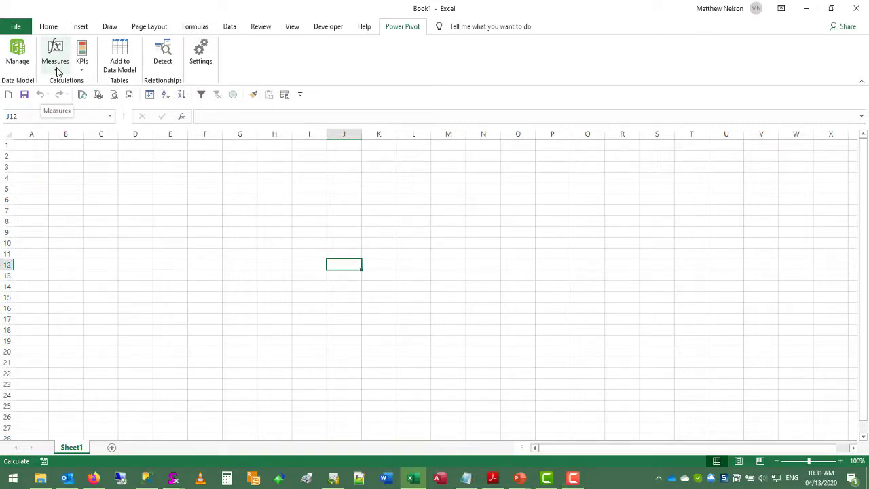
Open the existing Revenue measure from the measure manager and review its formula and currency formatting
left_click(58, 72)
left_click(68, 96)
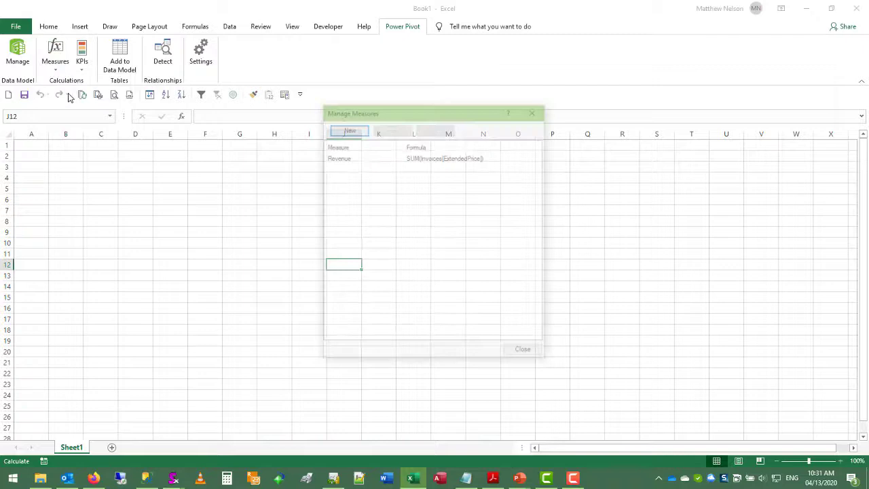
left_click(352, 159)
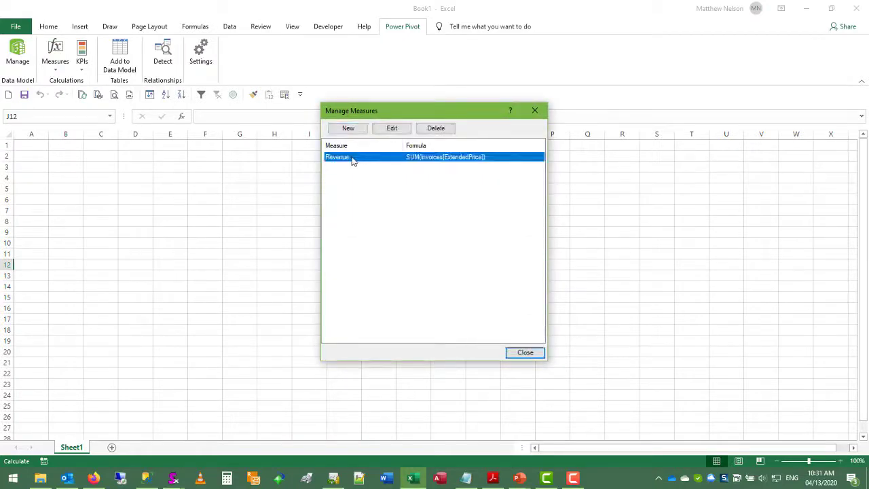
left_click(392, 130)
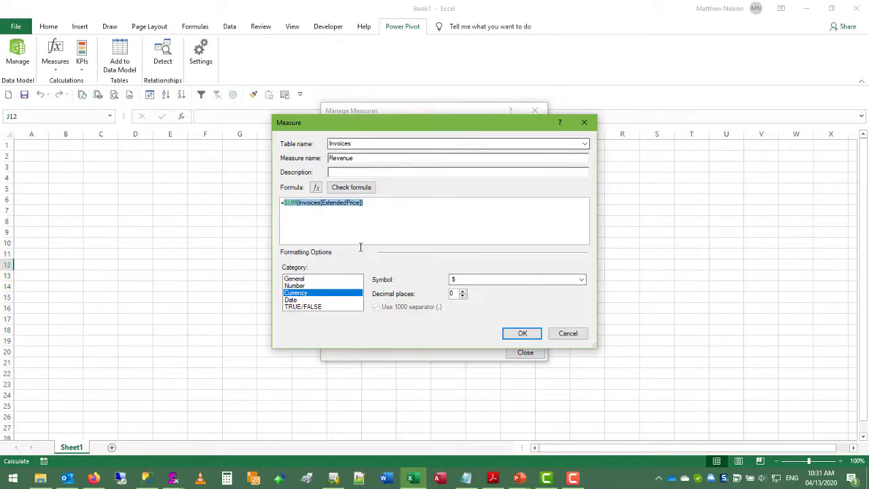
left_click(298, 295)
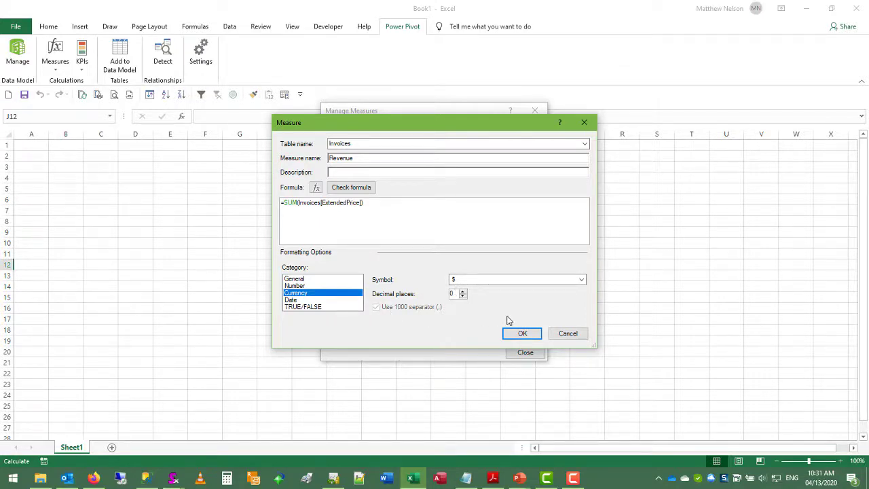
left_click(520, 333)
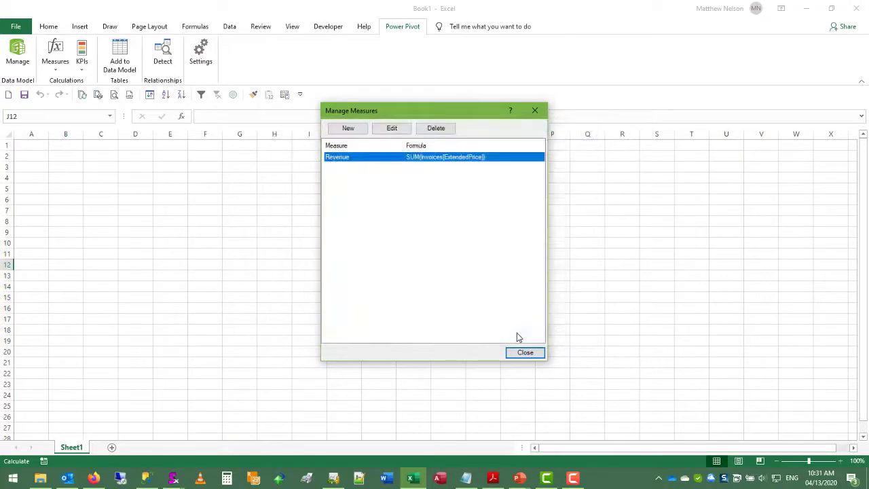
Start a new measure in the Invoices table and name it Profit
left_click(349, 128)
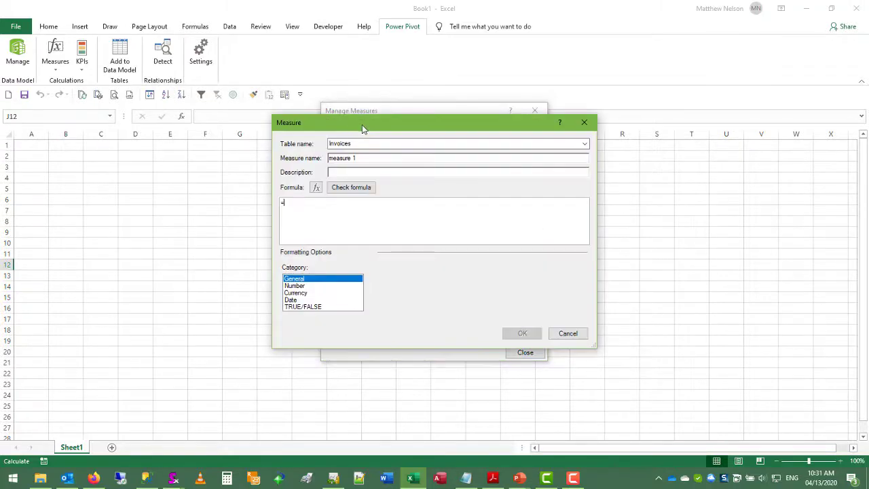
left_click_drag(365, 140, 334, 190)
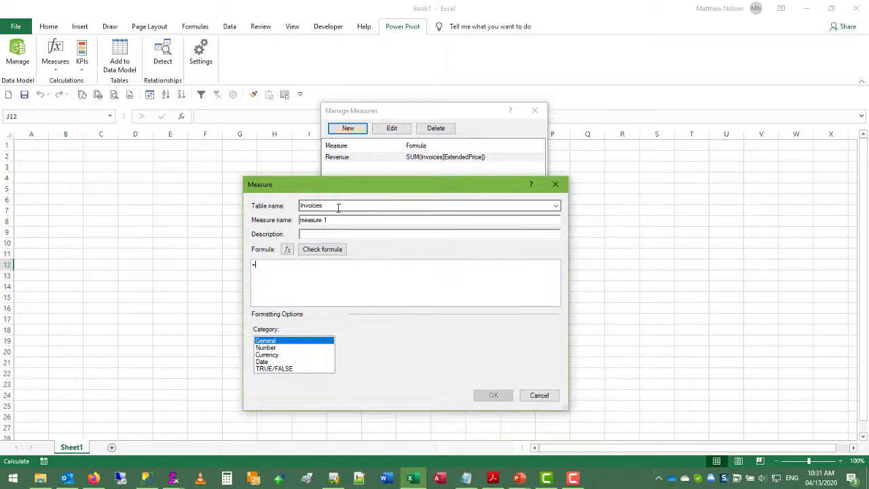
left_click_drag(340, 220, 204, 217)
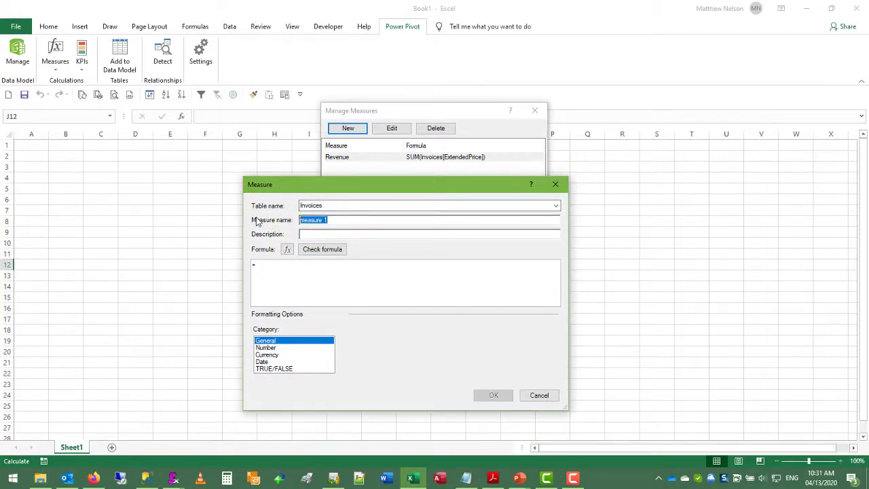
type("Profit")
key("Tab")
Enter the Profit measure's formula as =SUM(Invoices[LineProfit])
left_click(295, 277)
type("SUM(")
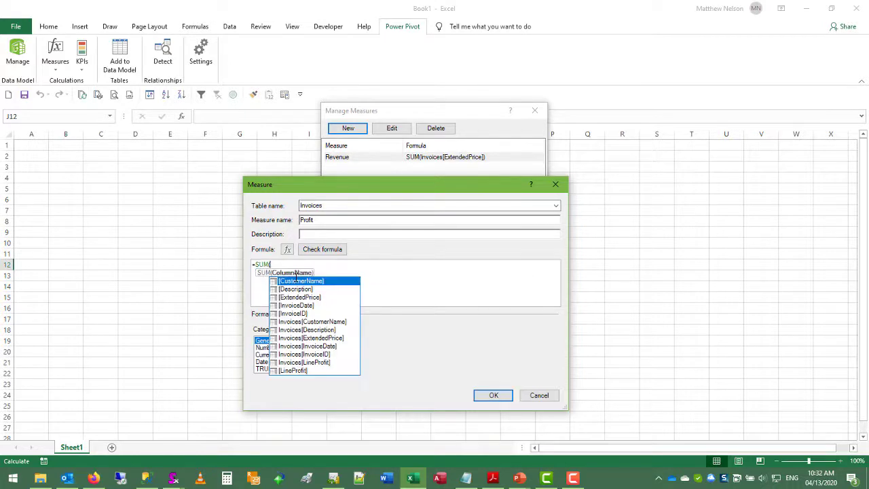
type("Invoices[Line")
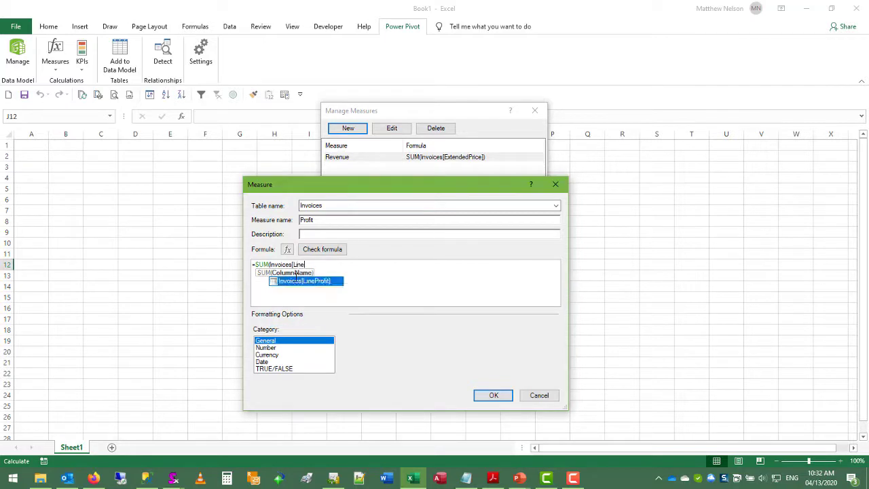
key("Tab")
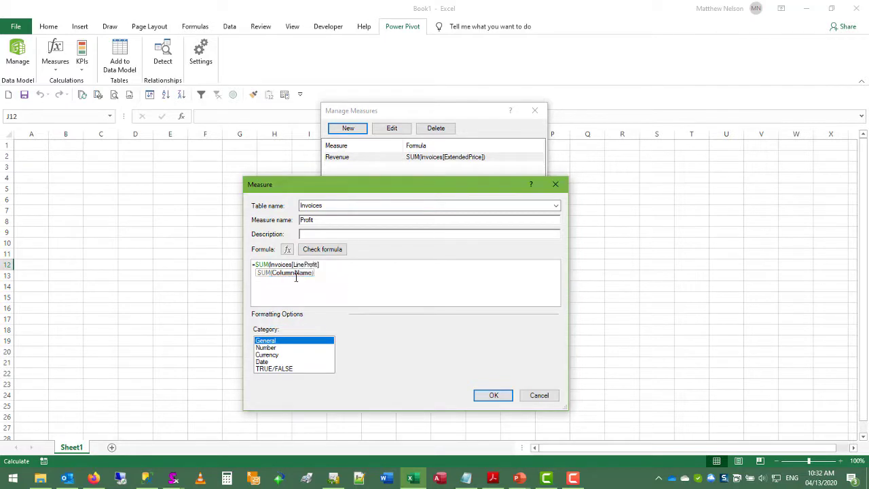
type(")")
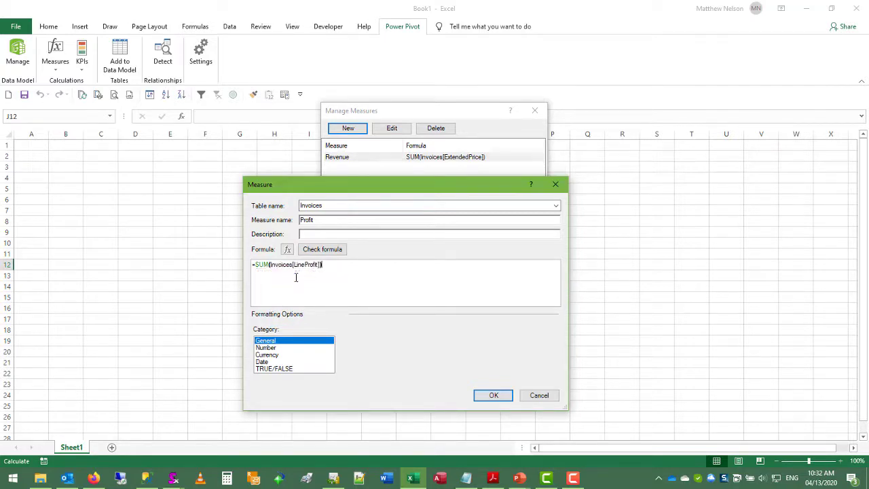
Format the Profit measure as $ currency with 0 decimal places and save it
left_click(278, 354)
left_click(434, 358)
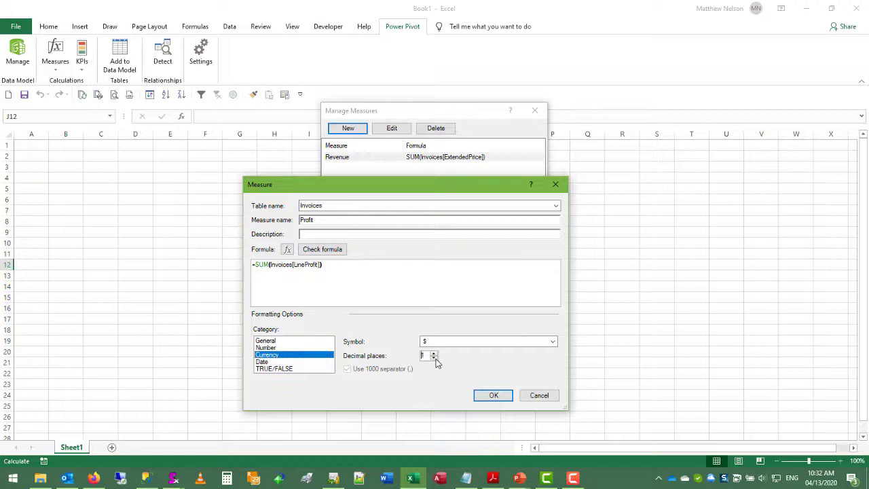
left_click(435, 358)
left_click(494, 396)
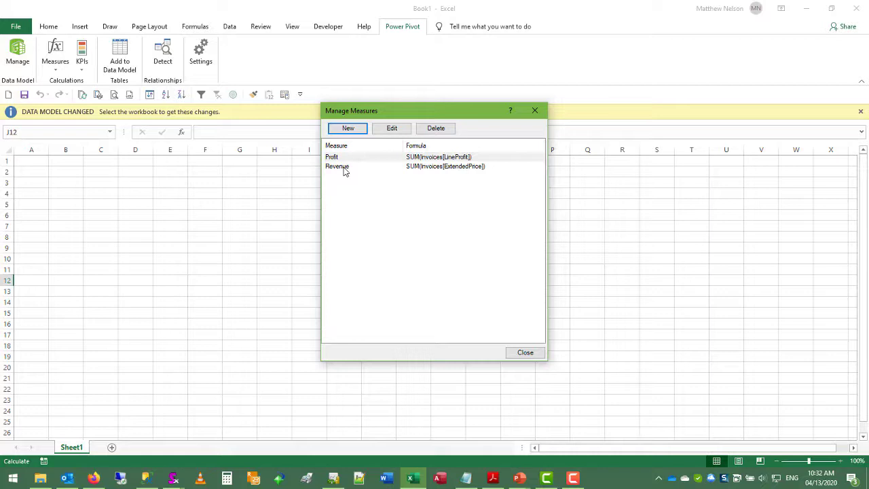
Start another new measure in the Invoices table and name it Cost
left_click(356, 129)
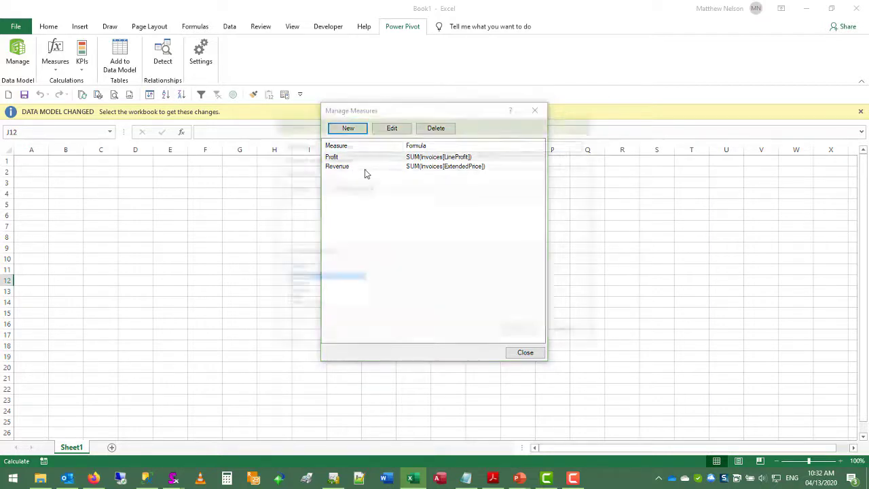
left_click_drag(374, 128, 277, 226)
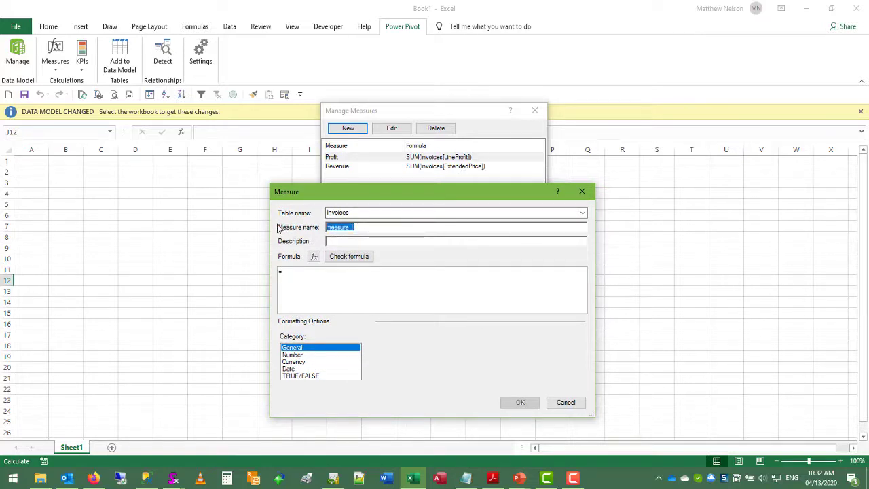
type("Cost")
key("Tab")
key("Tab")
key("Tab")
Enter the Cost measure's formula as =[Revenue]-[Profit]
type("[")
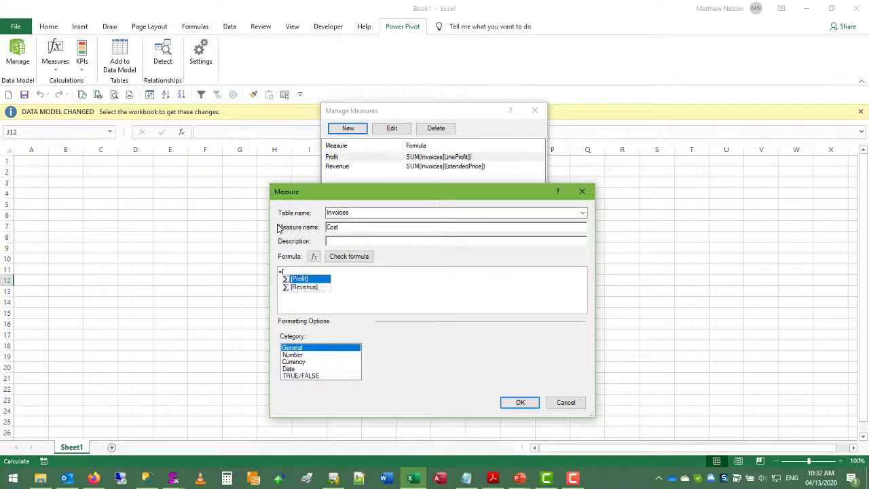
type("R")
key("Tab")
type("-")
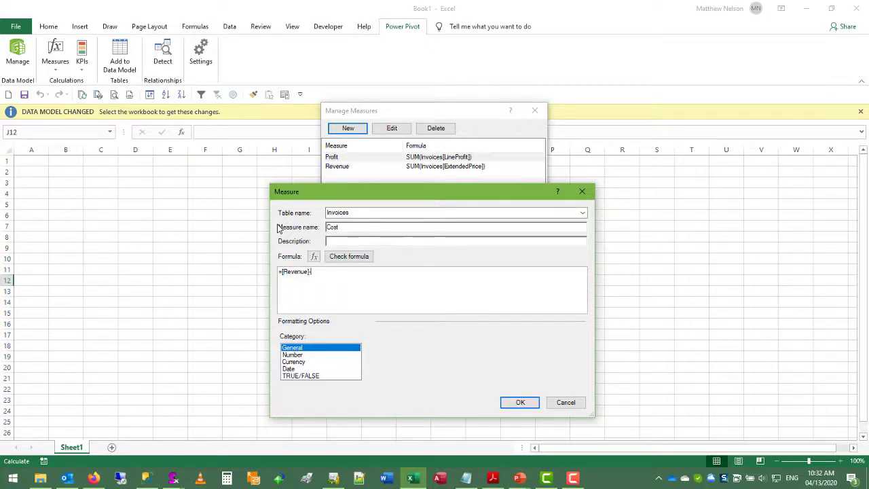
type("[P")
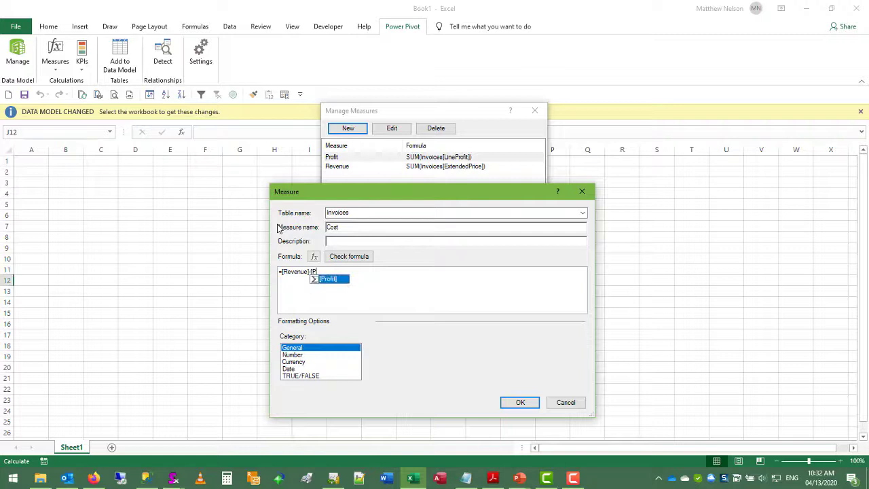
key("Tab")
Format the Cost measure as $ currency with fewer decimal places and save it
left_click(306, 362)
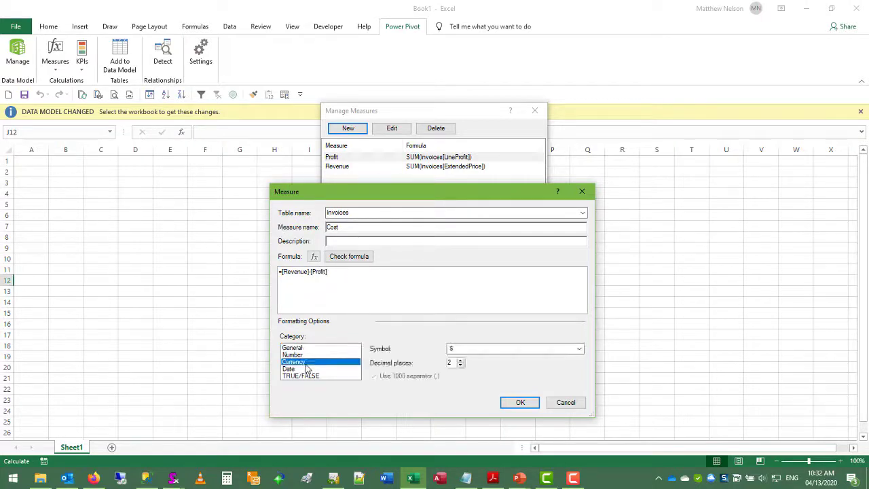
left_click(461, 365)
left_click(514, 402)
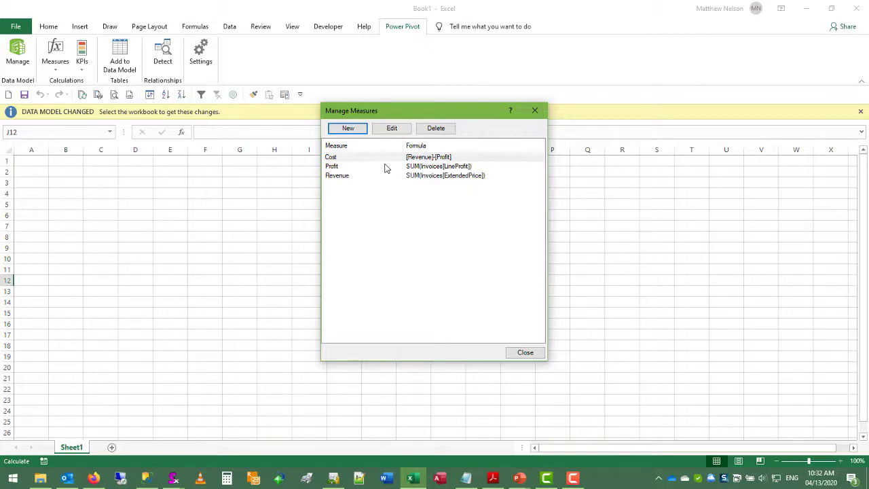
Start a further new measure in the Invoices table and name it Margin
left_click(354, 131)
left_click_drag(388, 130, 385, 188)
left_click_drag(352, 225, 272, 223)
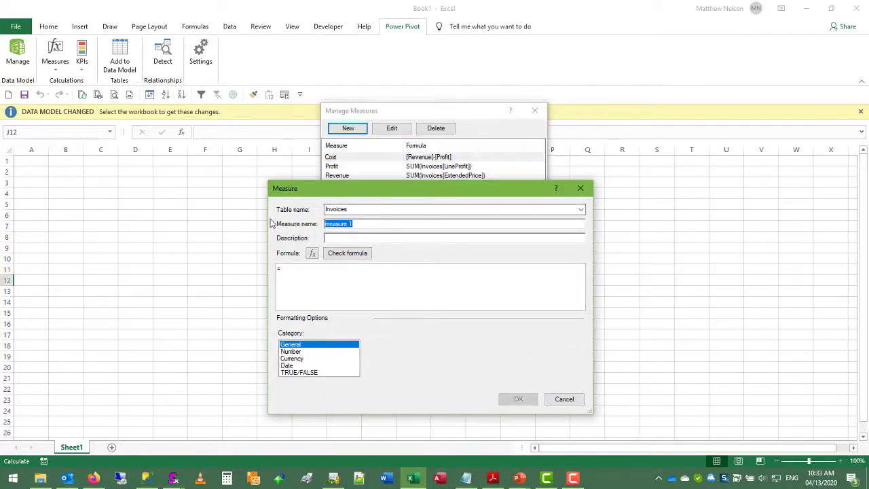
type("Margin")
key("Tab")
key("Tab")
key("Tab")
key("Tab")
Enter the Margin measure's formula as =DIVIDE([Profit],[Revenue],1), using 1 as the alternate result
type("DIVIDE(")
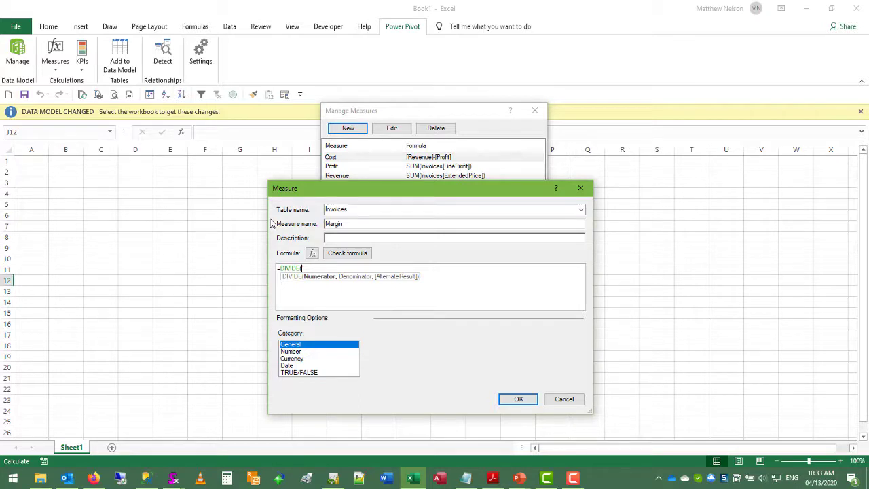
type("[Profit],")
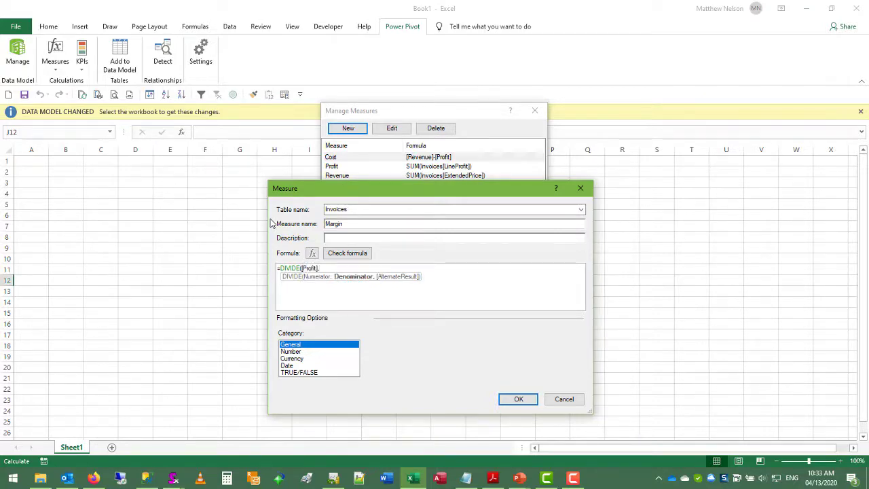
type("[re")
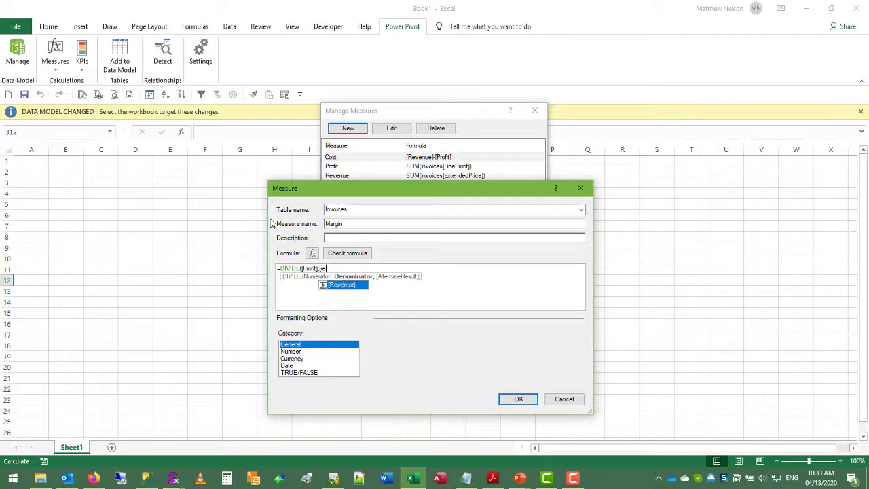
key("Tab")
type(",")
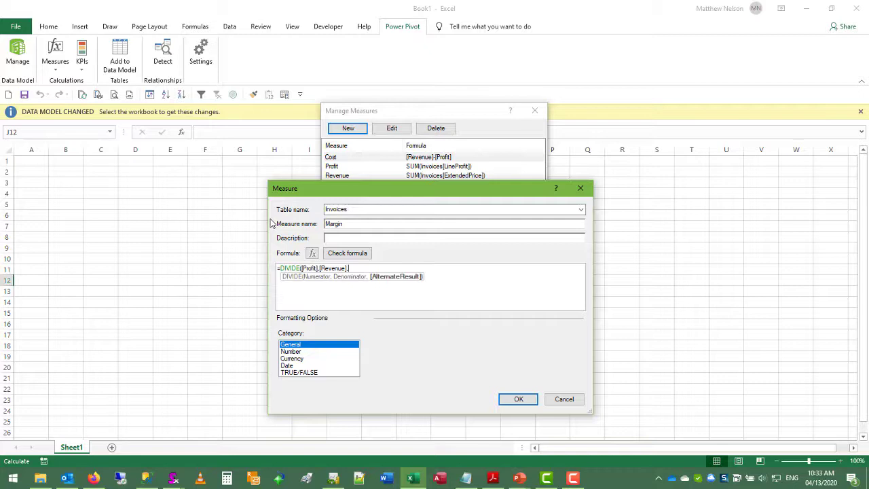
type("1)")
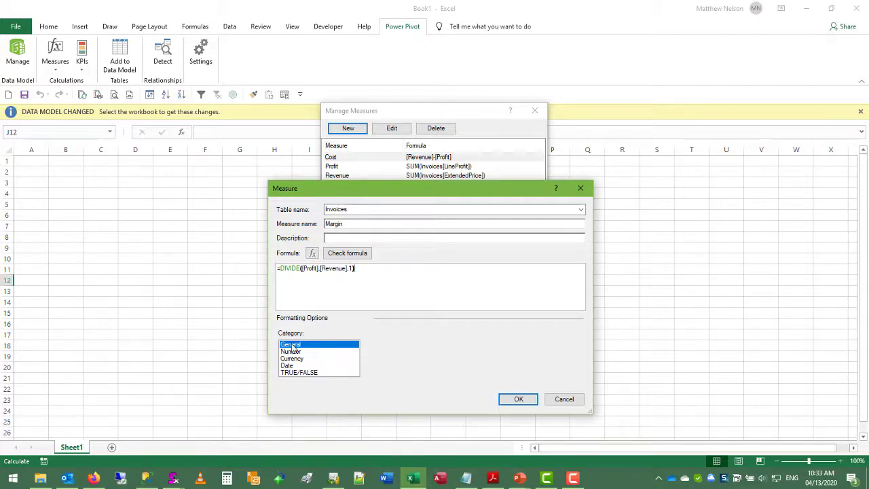
Format the Margin measure as a percentage number with 1 decimal place and save it
left_click(292, 351)
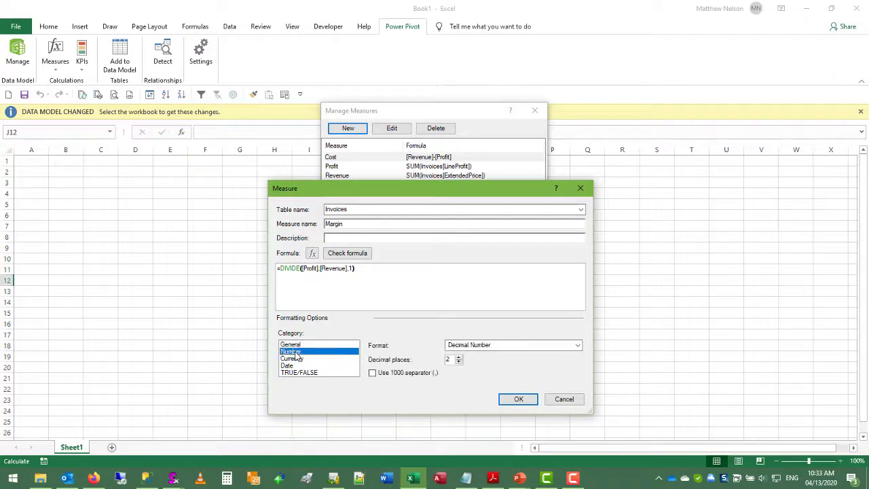
left_click(451, 346)
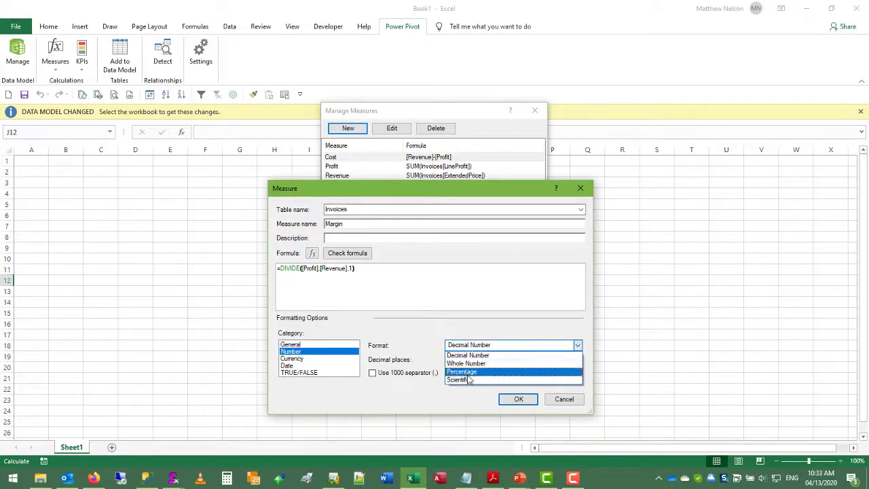
left_click(468, 371)
left_click(459, 362)
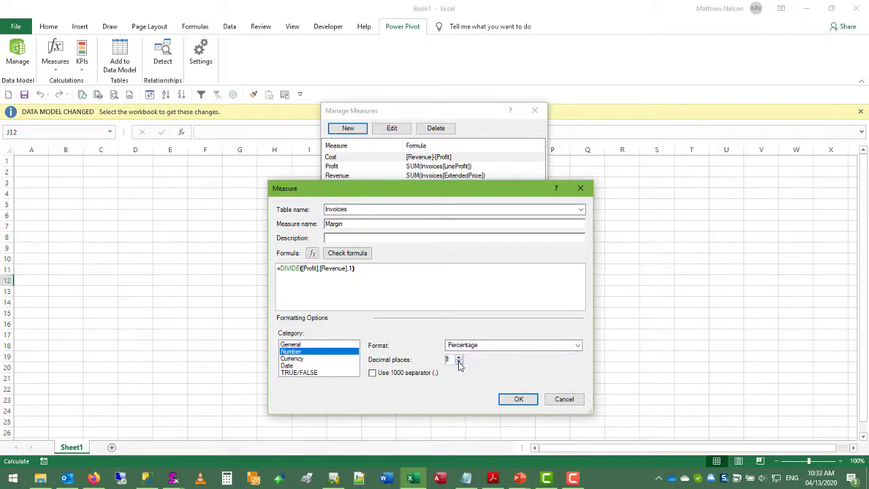
left_click(517, 400)
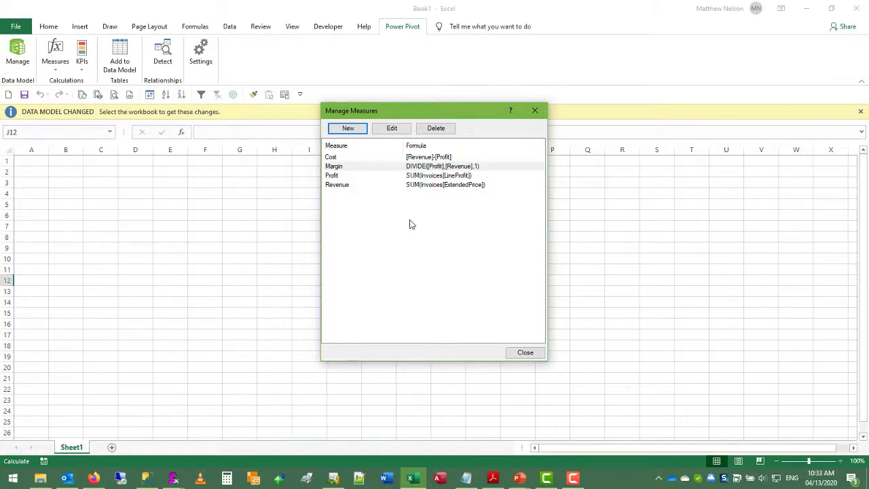
Close the measure manager and insert a PivotChart based on the workbook's Data Model at cell J12 of Sheet1
left_click(535, 110)
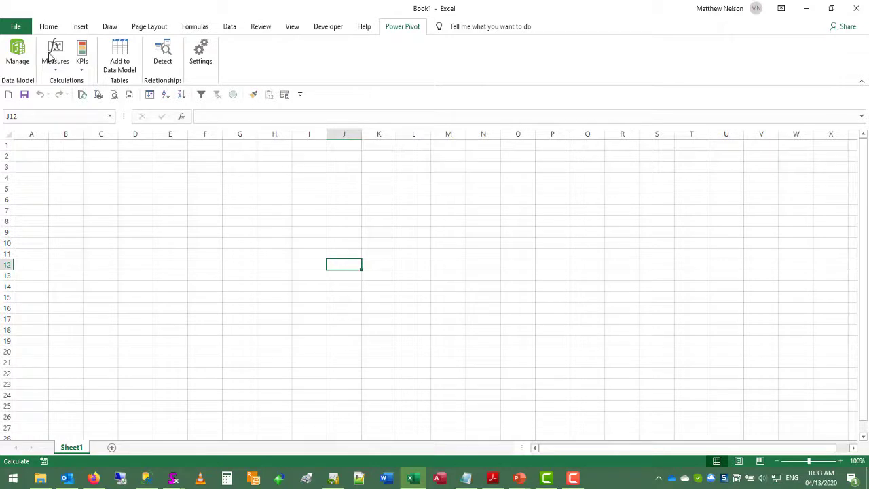
left_click(79, 26)
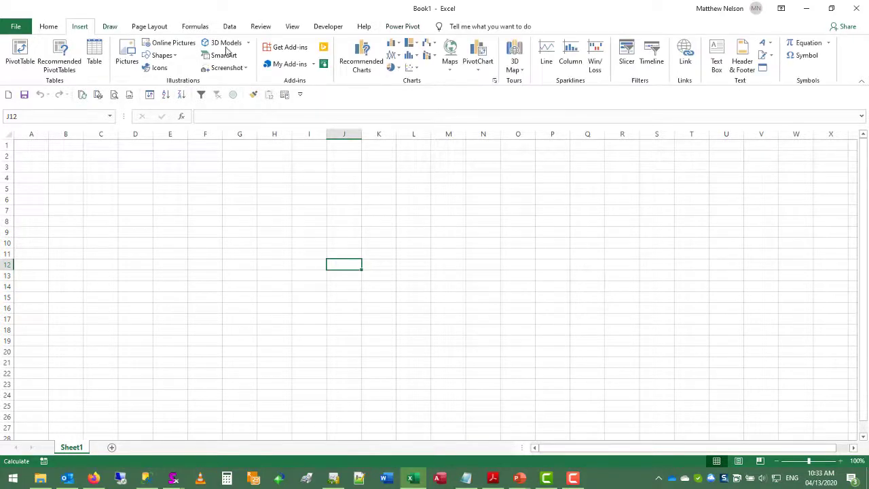
left_click(478, 49)
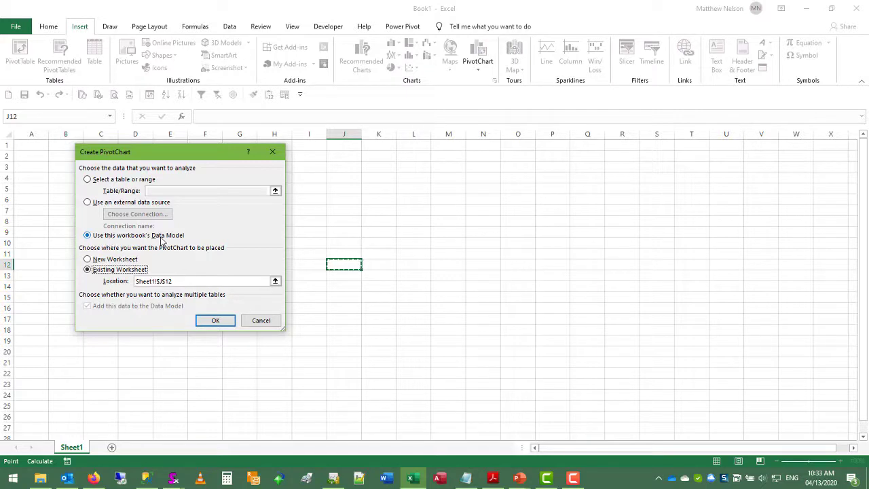
left_click(215, 319)
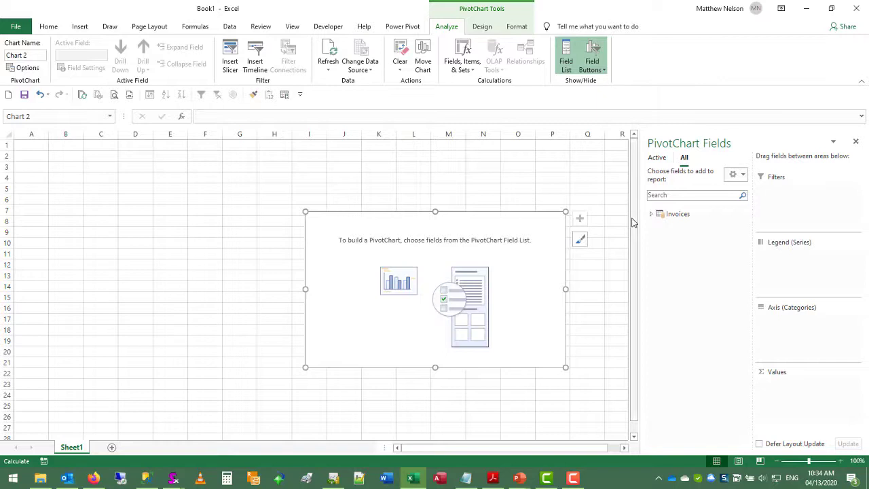
Build the PivotChart from the Invoices table with InvoiceDate on the axis and Revenue and Margin as values
left_click(650, 215)
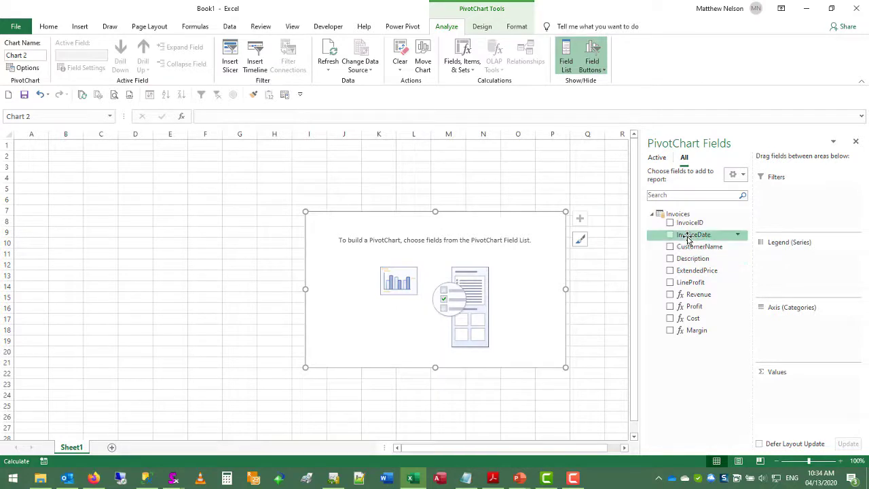
left_click_drag(688, 236, 806, 324)
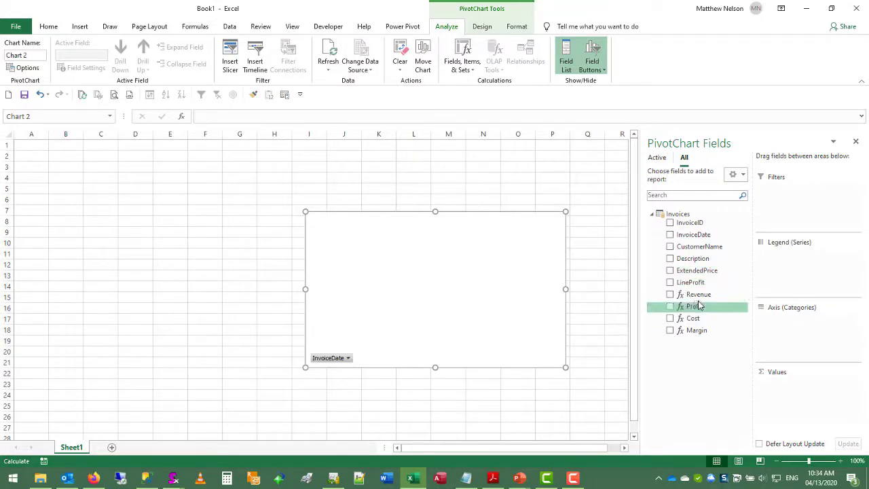
left_click_drag(687, 294, 774, 391)
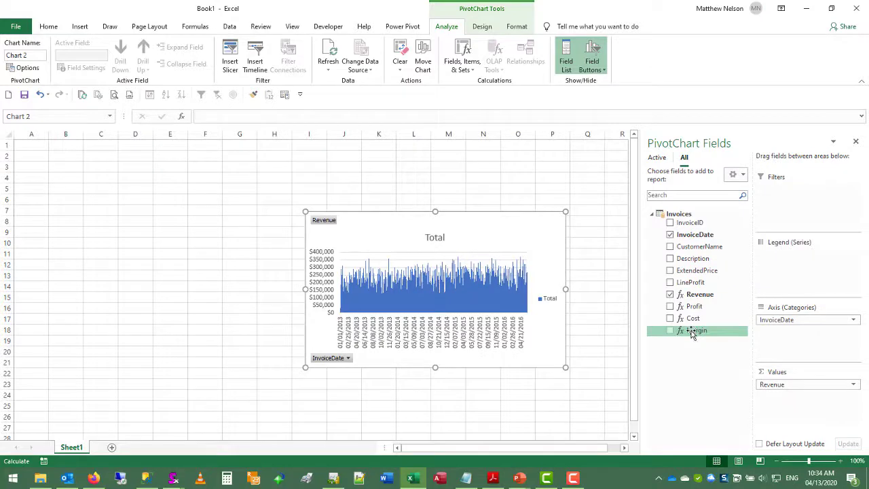
left_click_drag(691, 332, 773, 399)
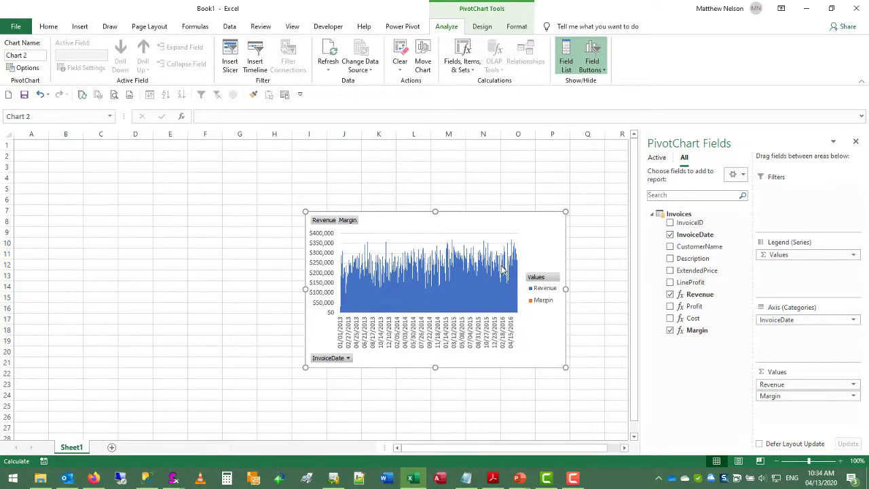
Change the PivotChart to a combo chart with Revenue as clustered columns and Margin as a line on the secondary axis
left_click(483, 28)
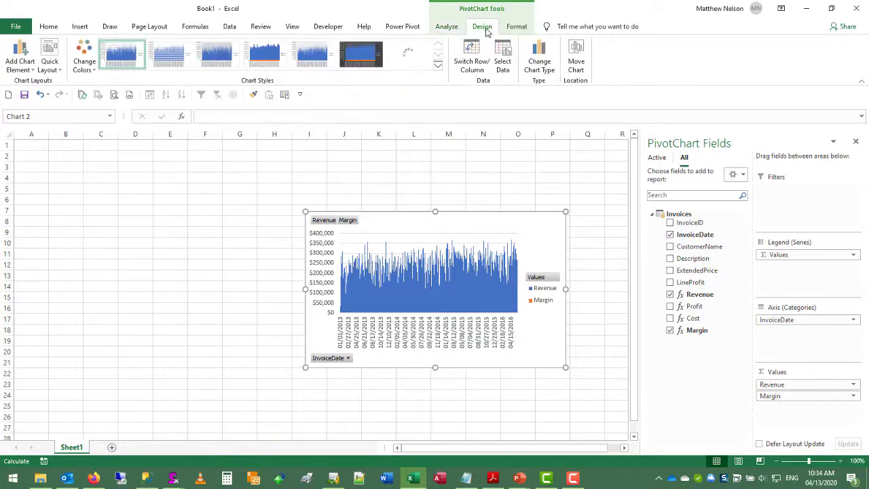
left_click(541, 57)
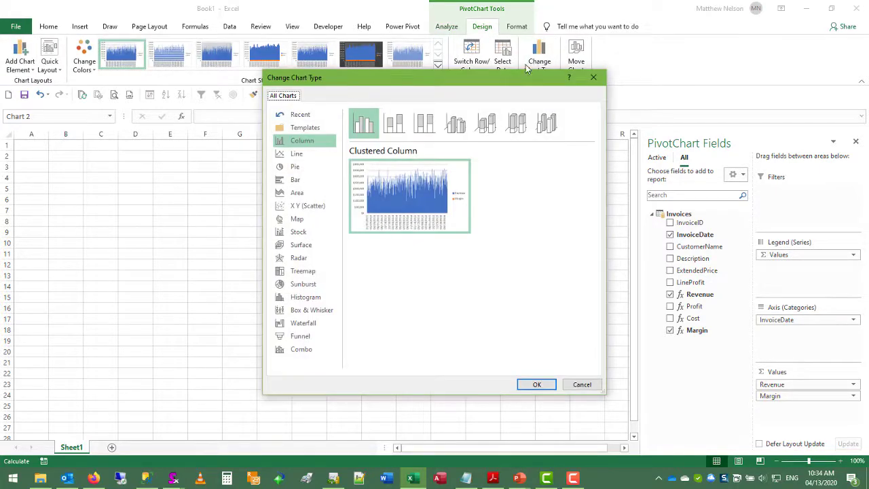
left_click(309, 352)
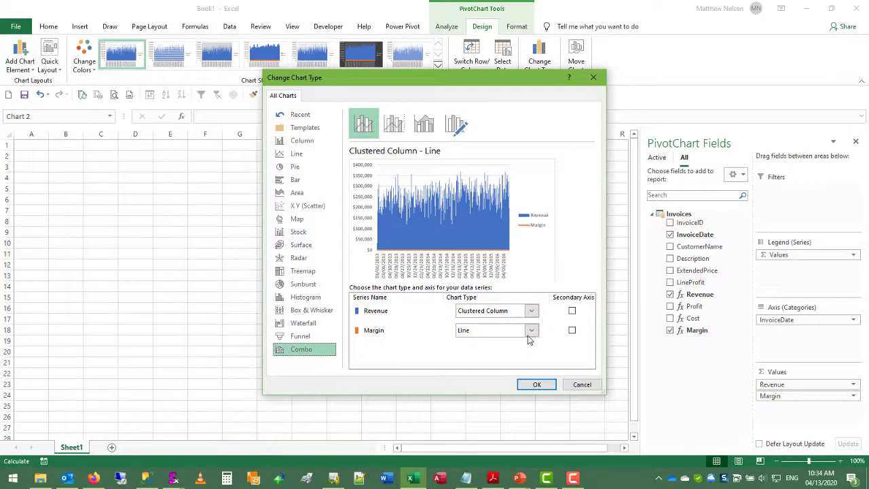
left_click(572, 330)
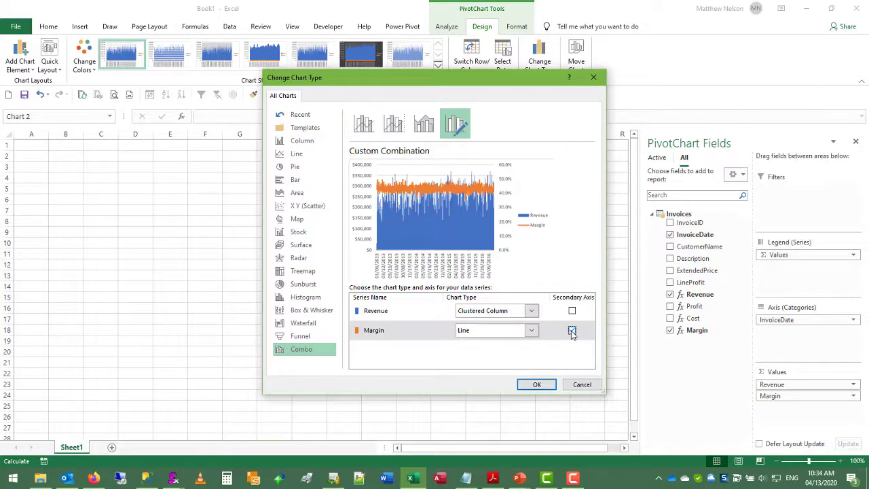
left_click(536, 384)
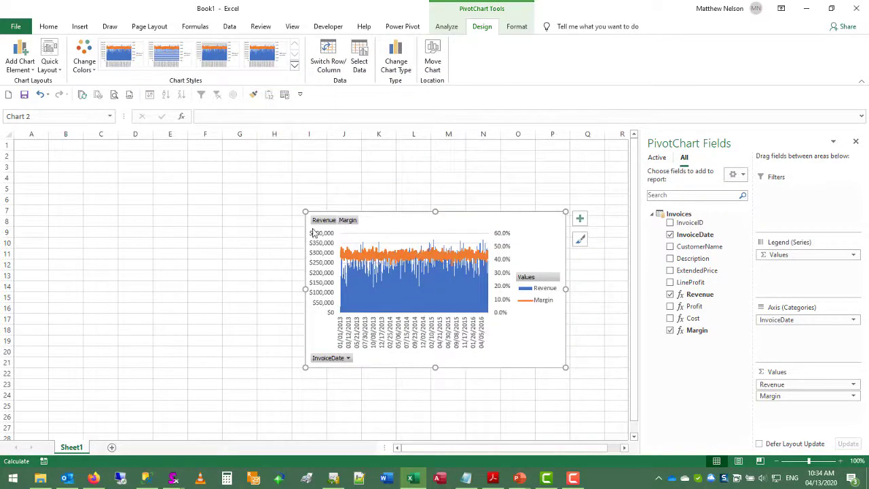
Enlarge the PivotChart so it spans columns B to P and move it down to start around row 7
left_click_drag(305, 211, 73, 163)
mouse_move(196, 257)
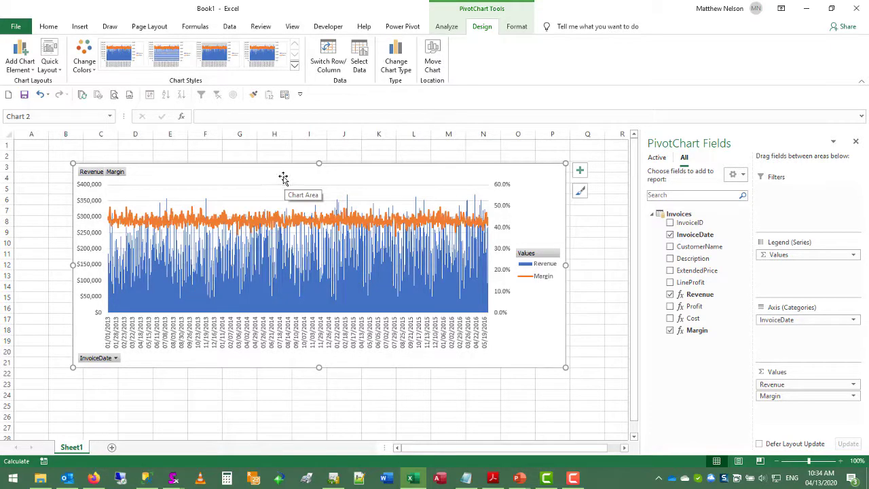
left_click_drag(282, 177, 281, 210)
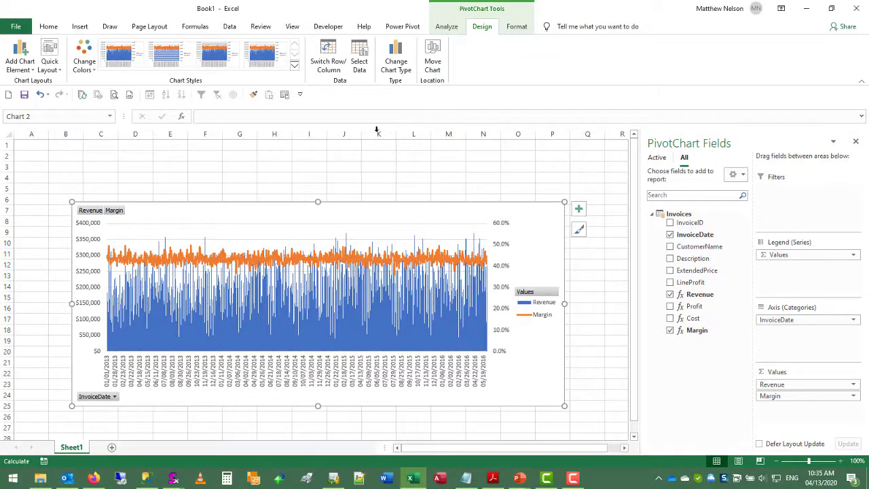
Insert a timeline for the InvoiceDate field of the PivotChart
left_click(448, 29)
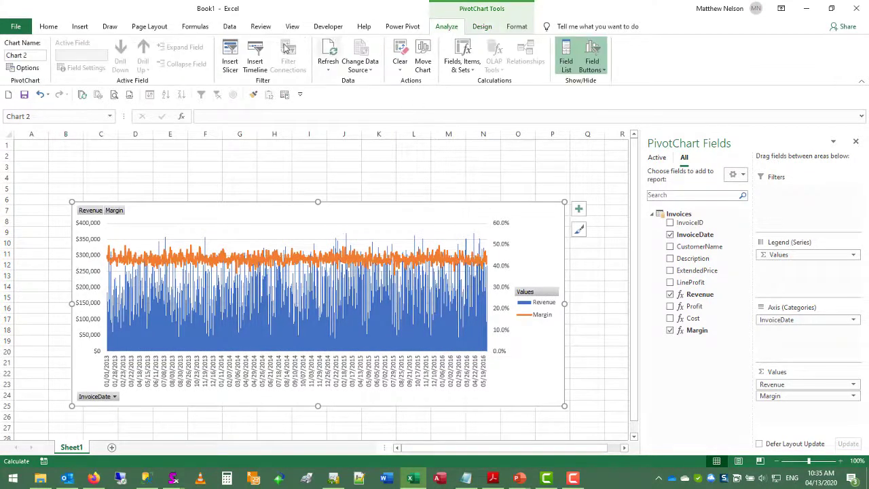
left_click(254, 61)
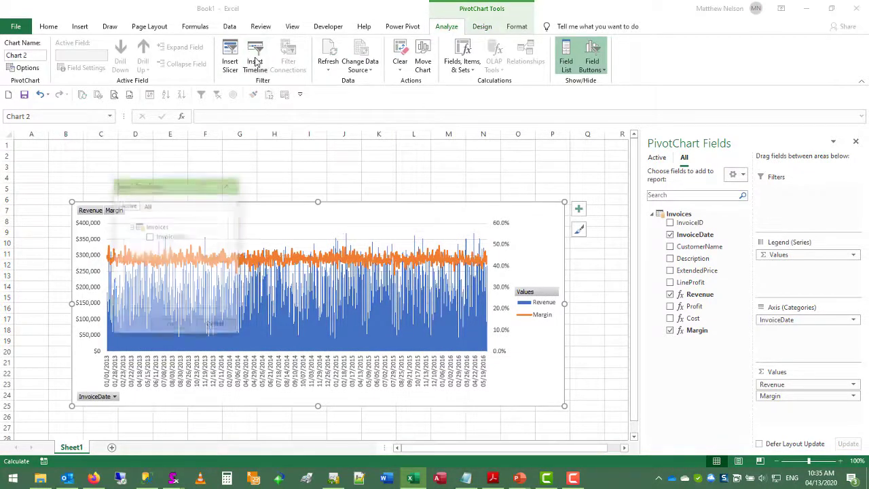
left_click(150, 237)
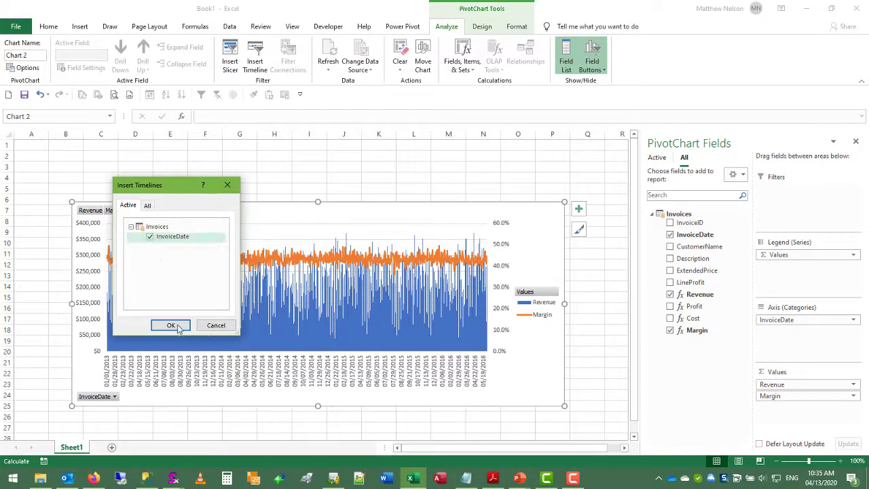
left_click(177, 326)
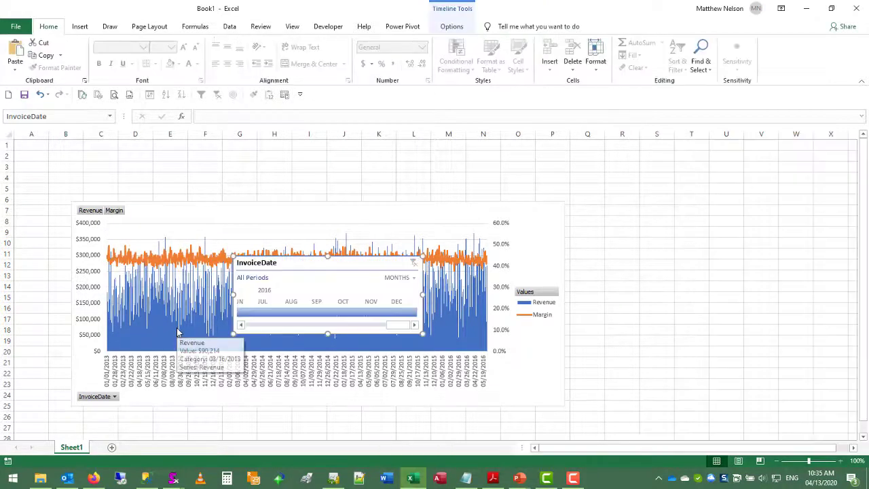
Place the InvoiceDate timeline above the PivotChart and shift the chart down to around row 9 so they do not overlap
left_click_drag(287, 264, 258, 156)
left_click(184, 216)
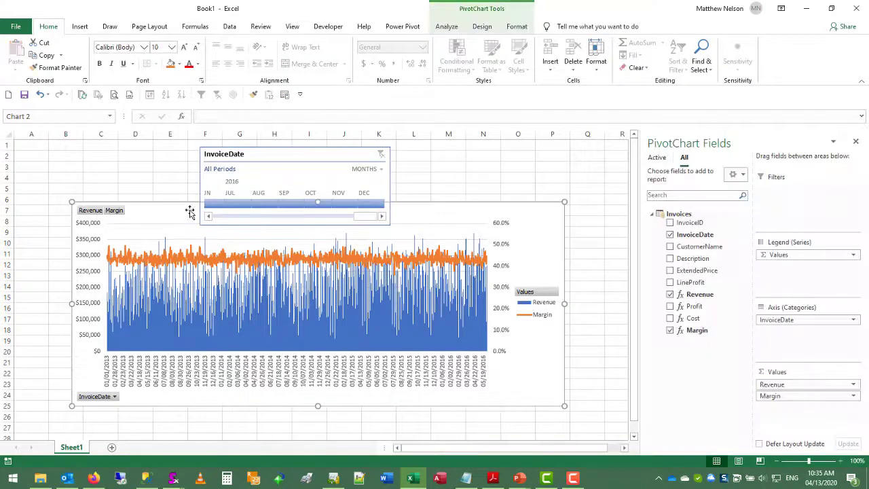
left_click_drag(189, 233, 186, 238)
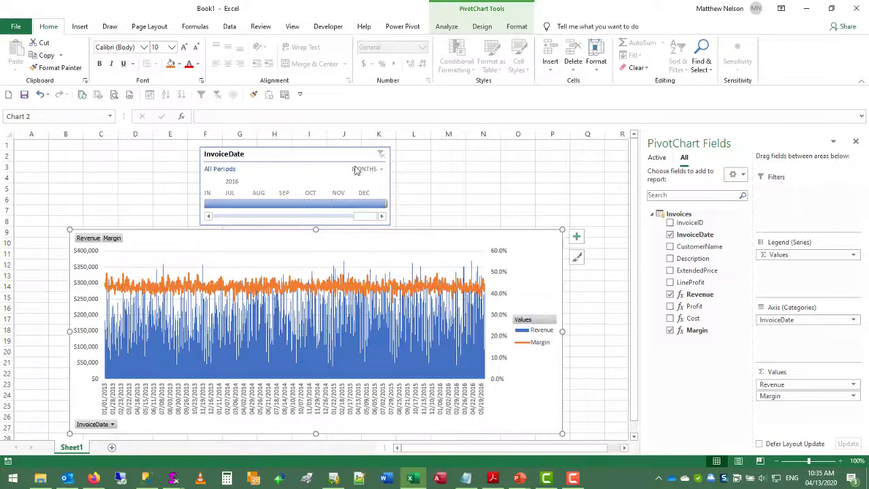
Set the InvoiceDate timeline to quarters and filter the PivotChart to Q4 2015 - Q2 2016
left_click(358, 170)
left_click(384, 196)
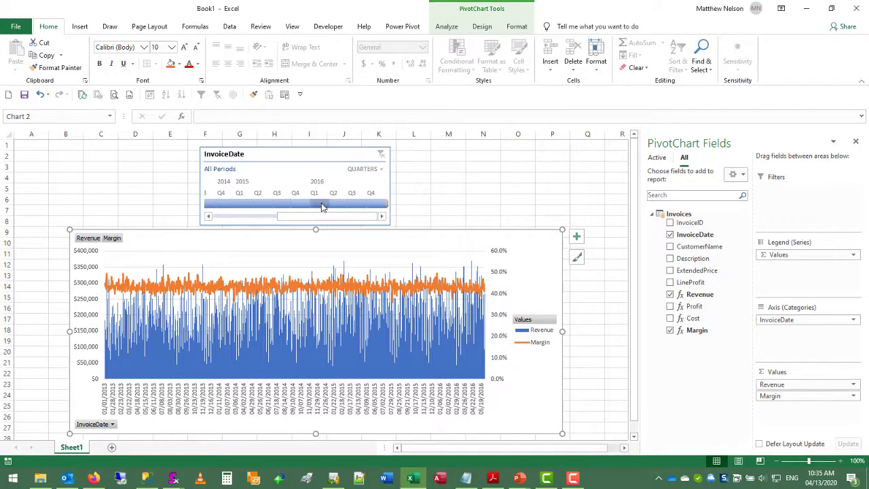
left_click_drag(296, 203, 340, 216)
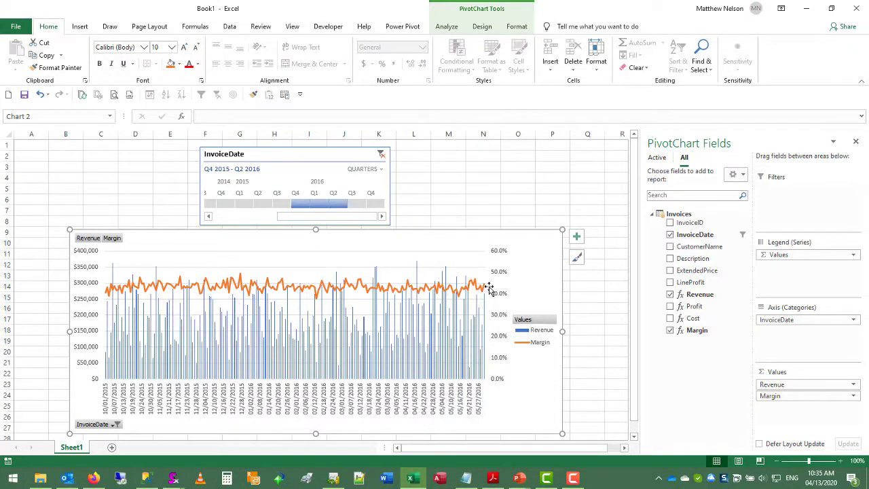
mouse_move(469, 286)
mouse_move(182, 330)
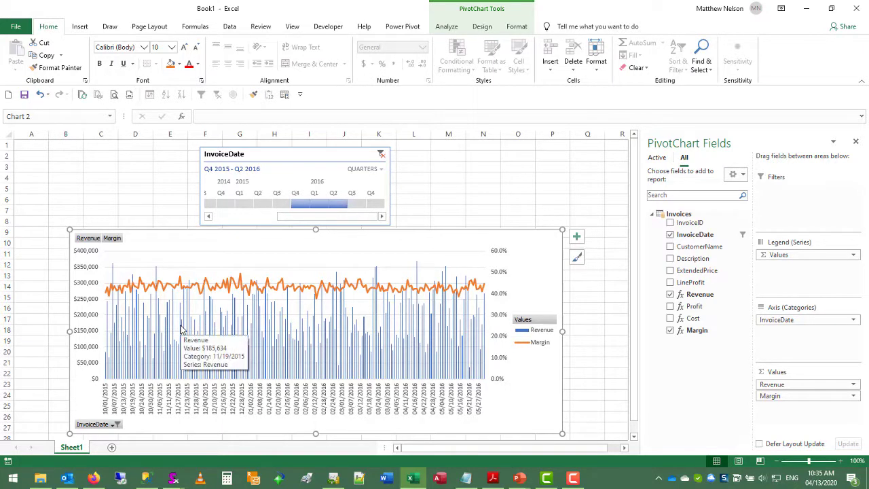